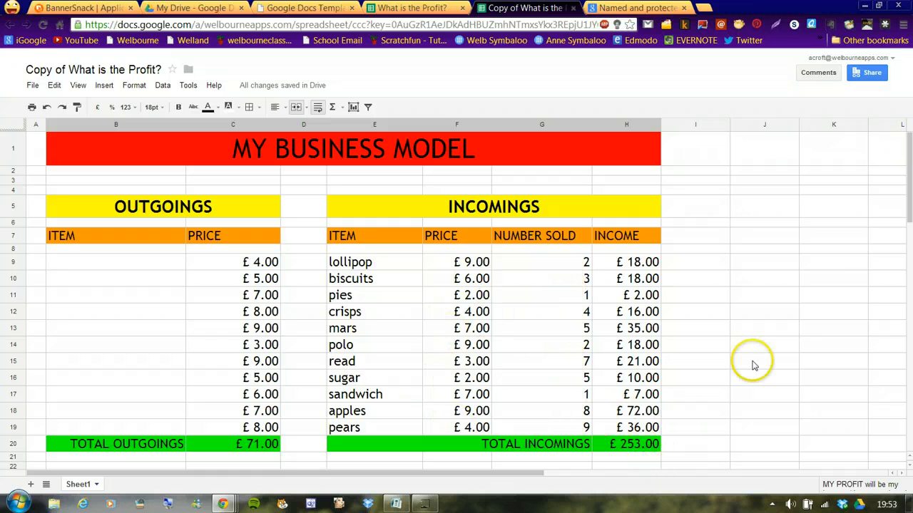
Delete the existing chart below the profit statement
scroll(904, 216, down, 3)
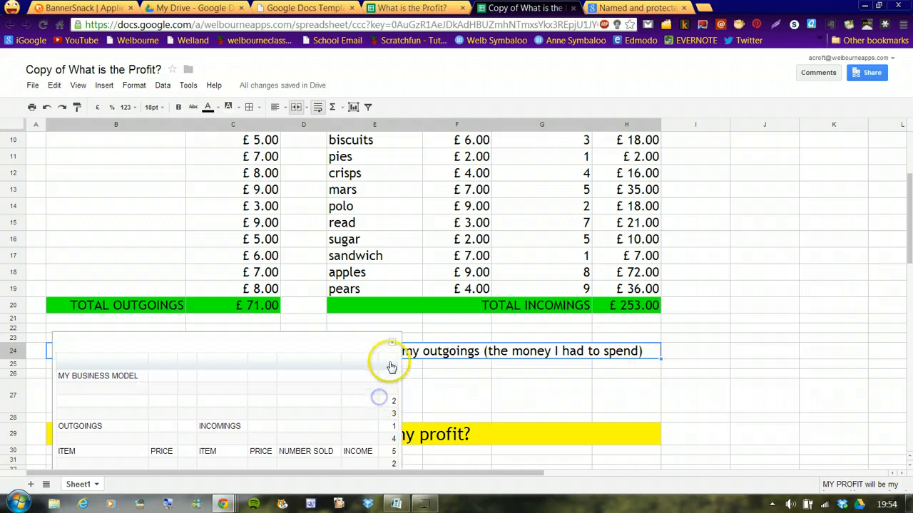
click(390, 343)
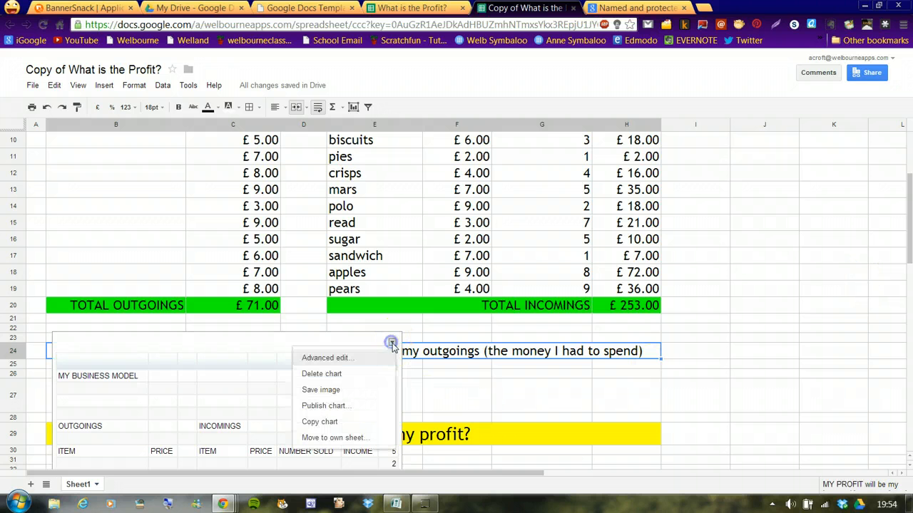
click(352, 374)
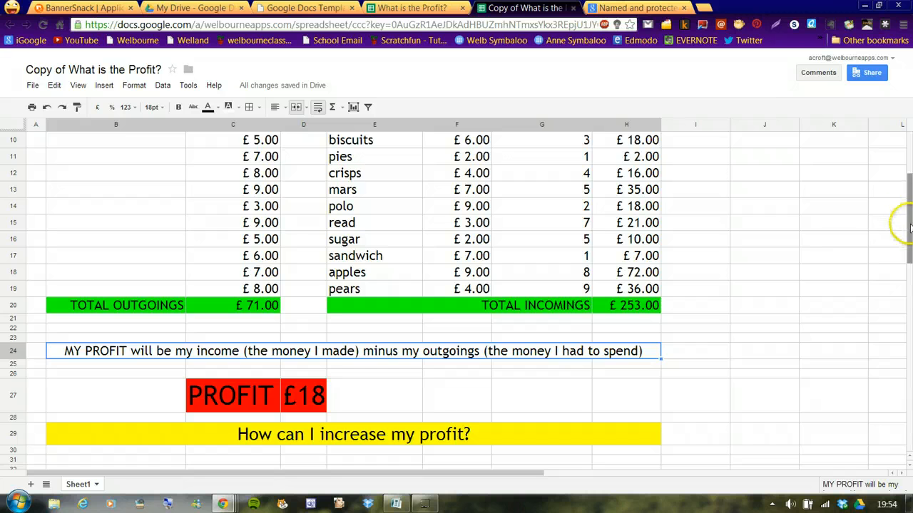
Open the named and protected ranges list and inspect the Titles range
drag(909, 227, 909, 178)
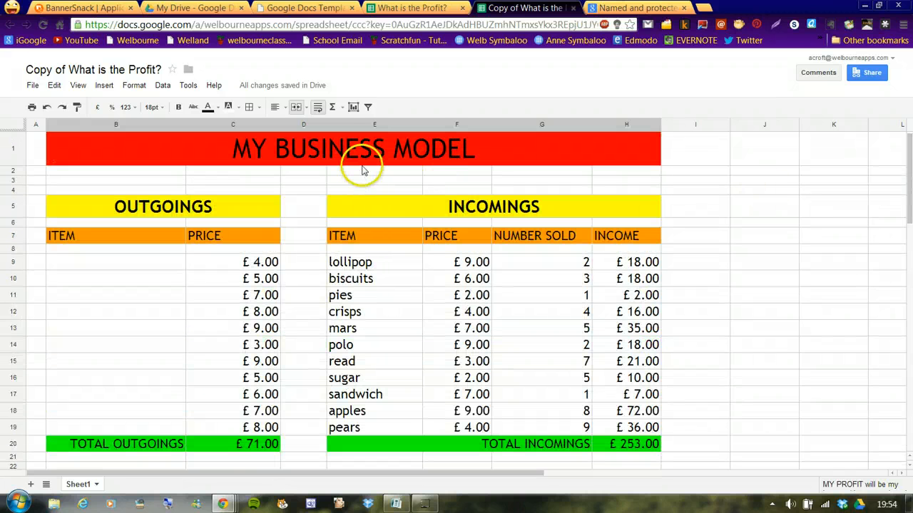
click(163, 86)
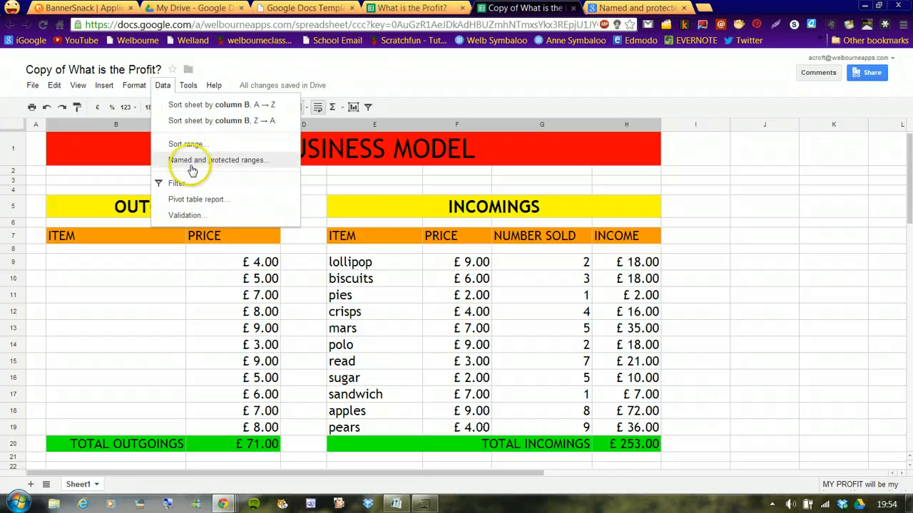
click(275, 161)
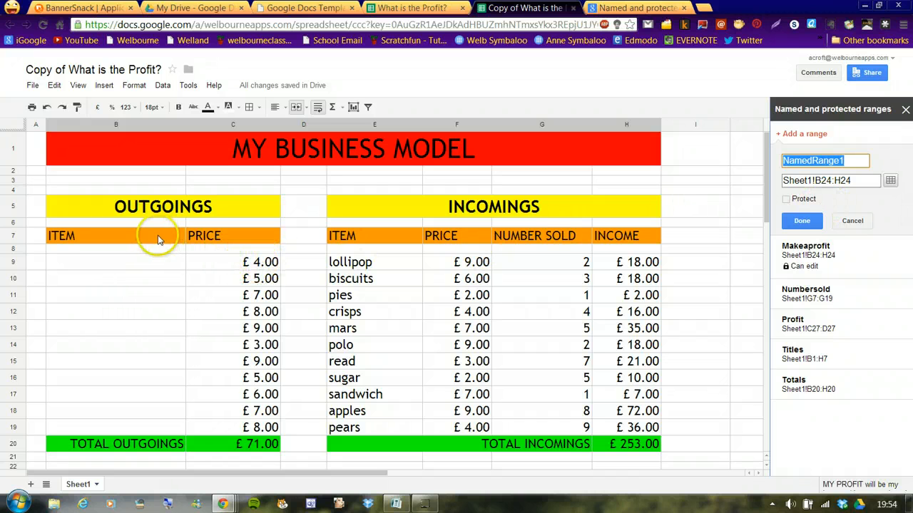
drag(61, 141, 598, 242)
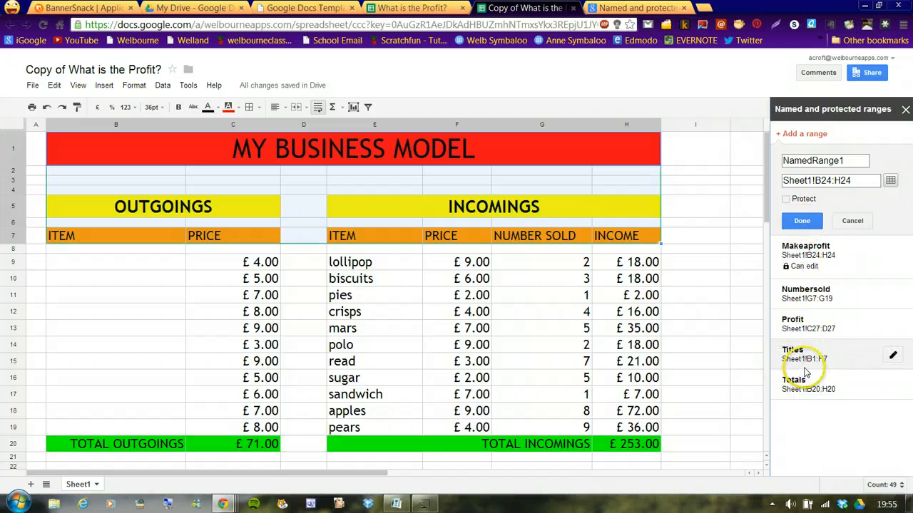
click(893, 356)
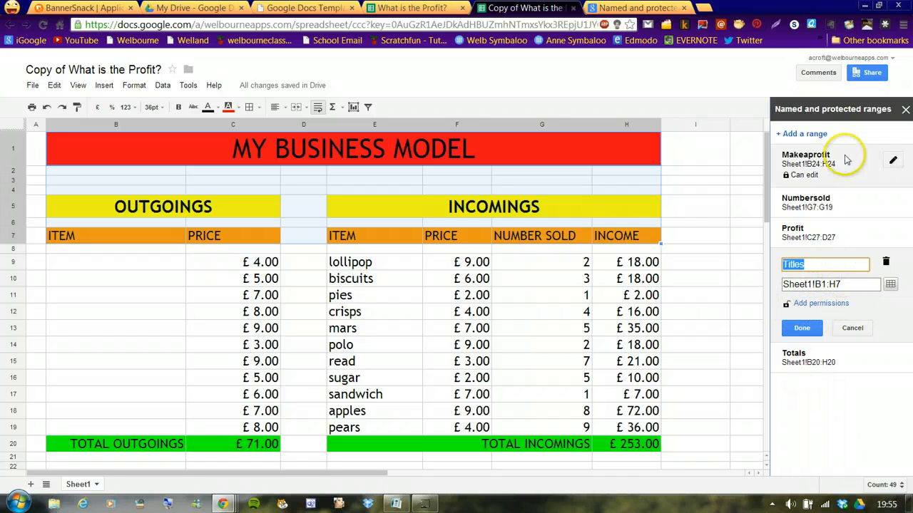
click(705, 224)
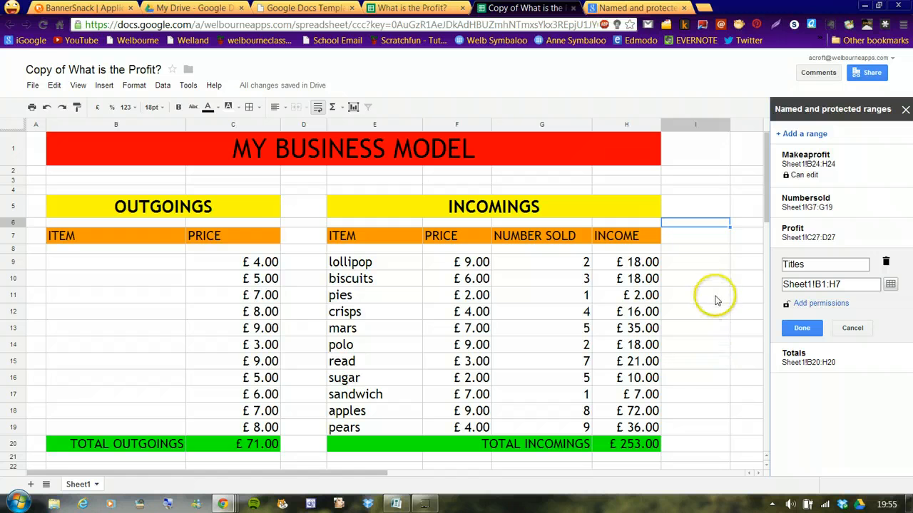
click(716, 351)
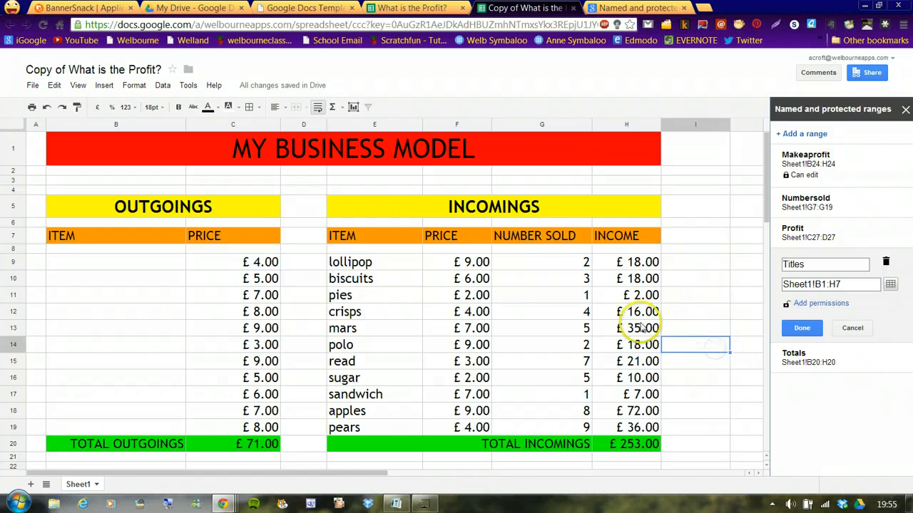
Insert a column chart using the item names E9:E19 and the numbers sold G9:G19 as data
click(353, 108)
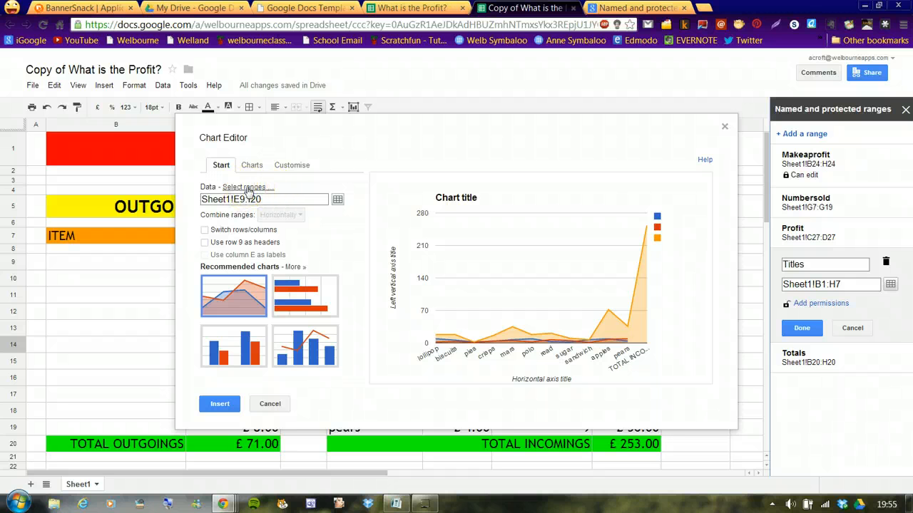
click(245, 349)
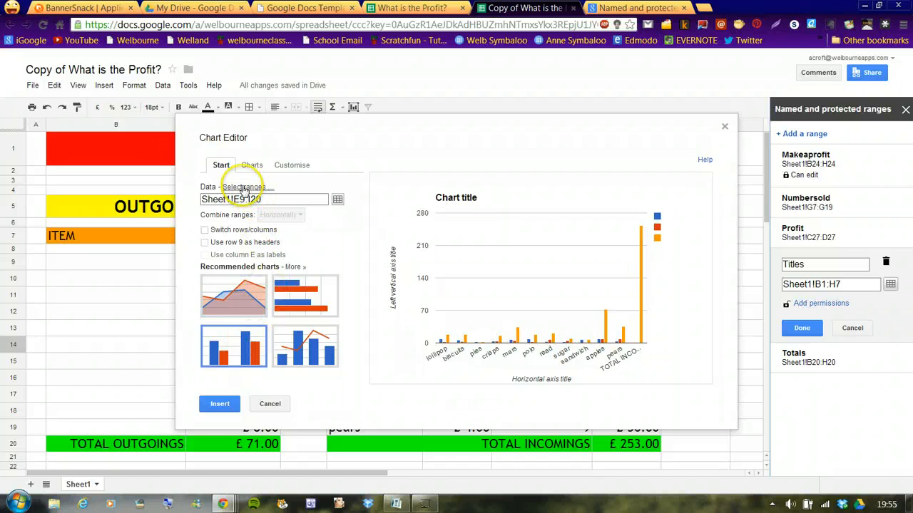
click(244, 188)
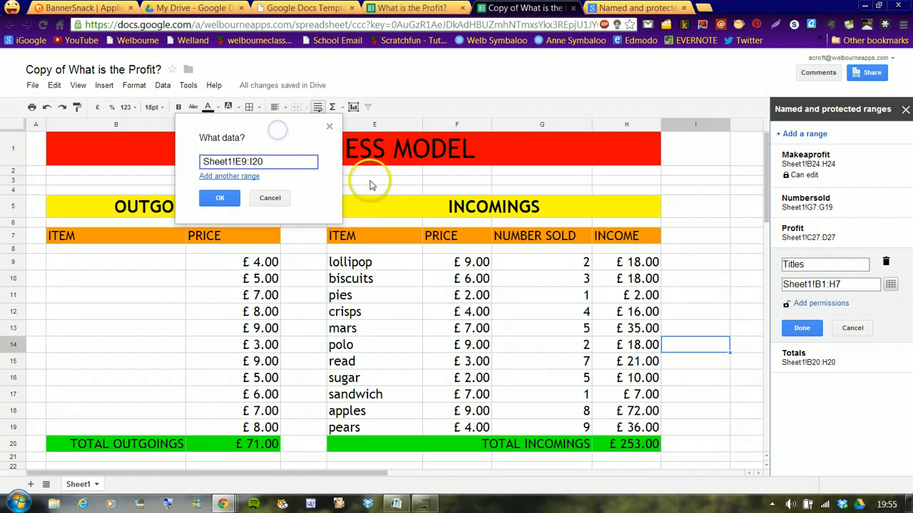
click(393, 261)
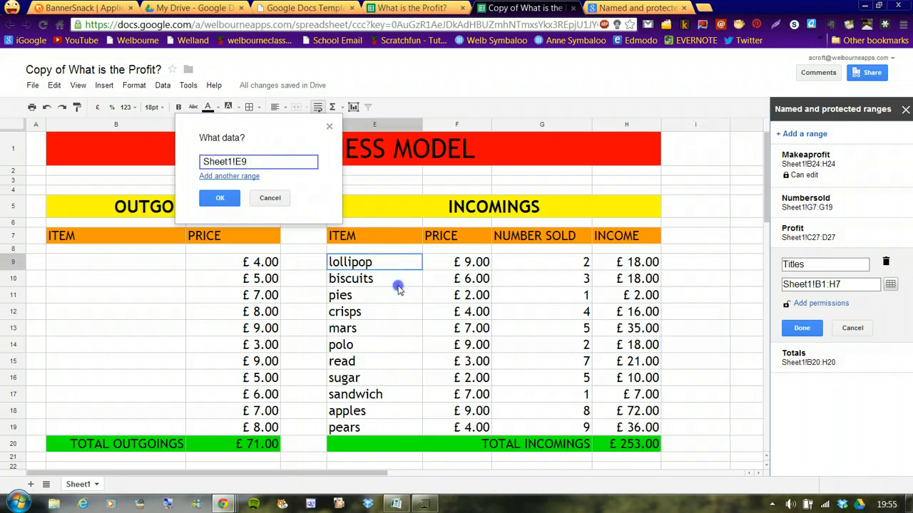
drag(398, 288, 398, 427)
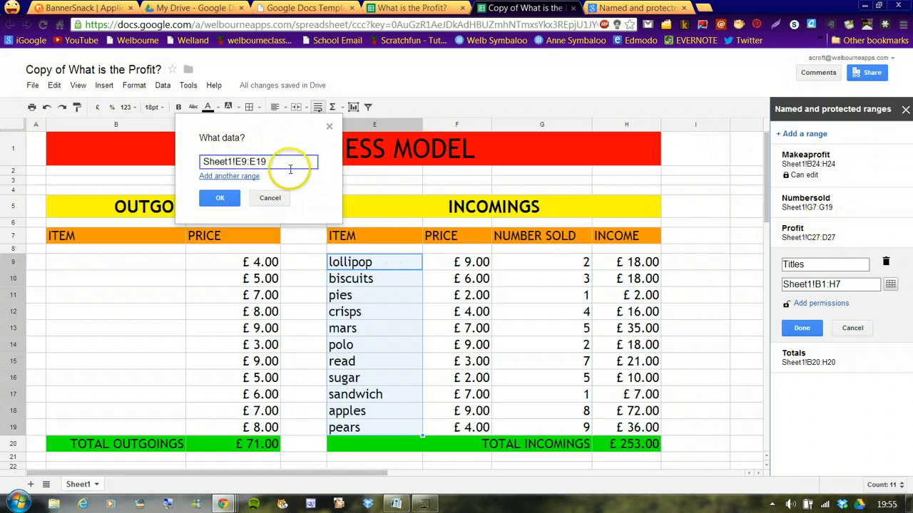
click(235, 177)
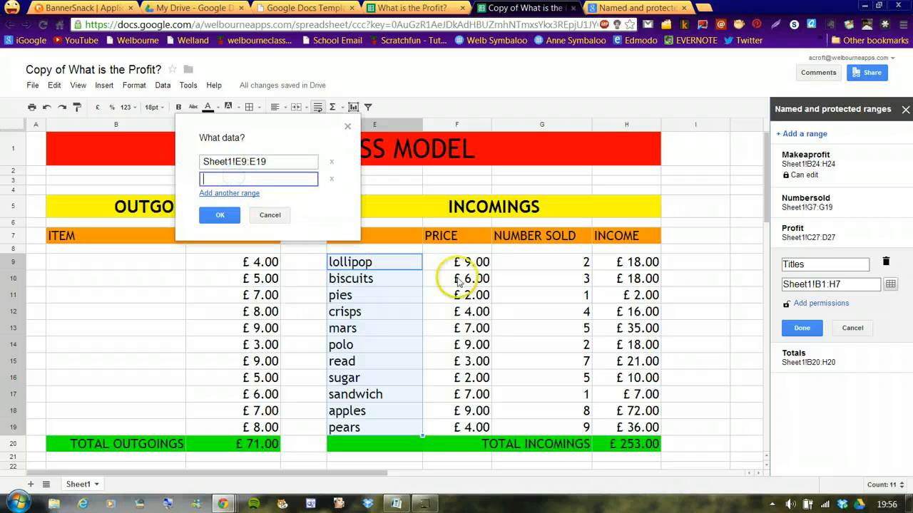
drag(525, 264, 542, 428)
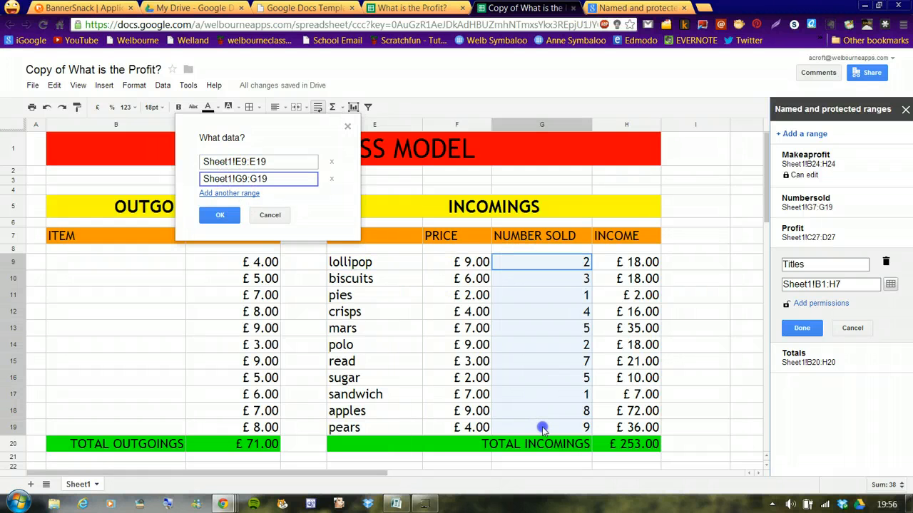
click(219, 217)
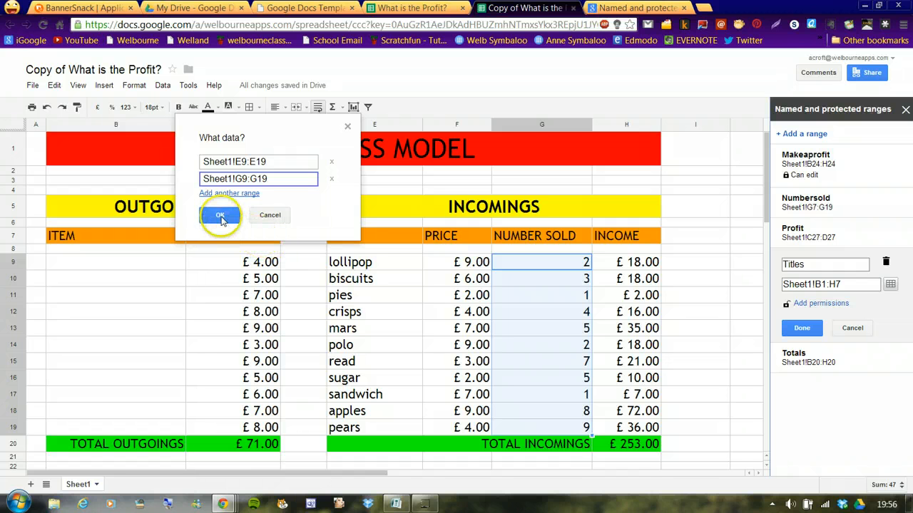
click(220, 217)
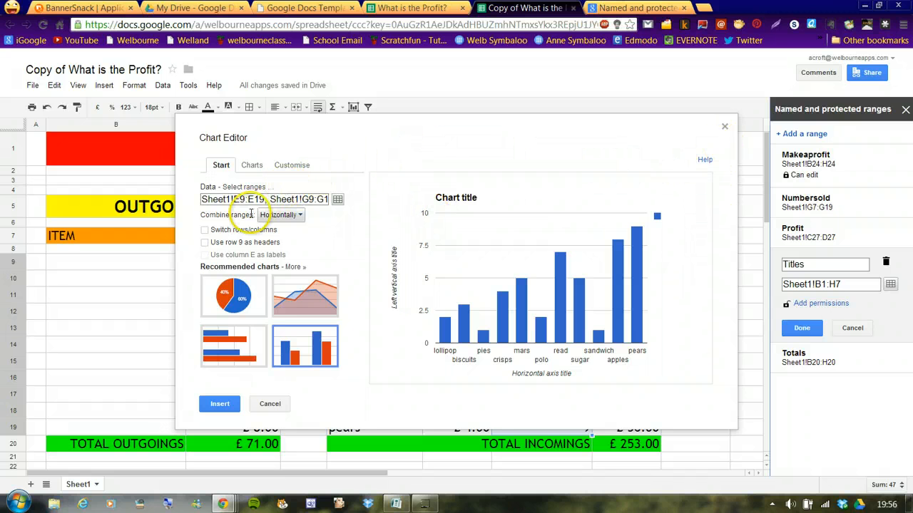
click(221, 403)
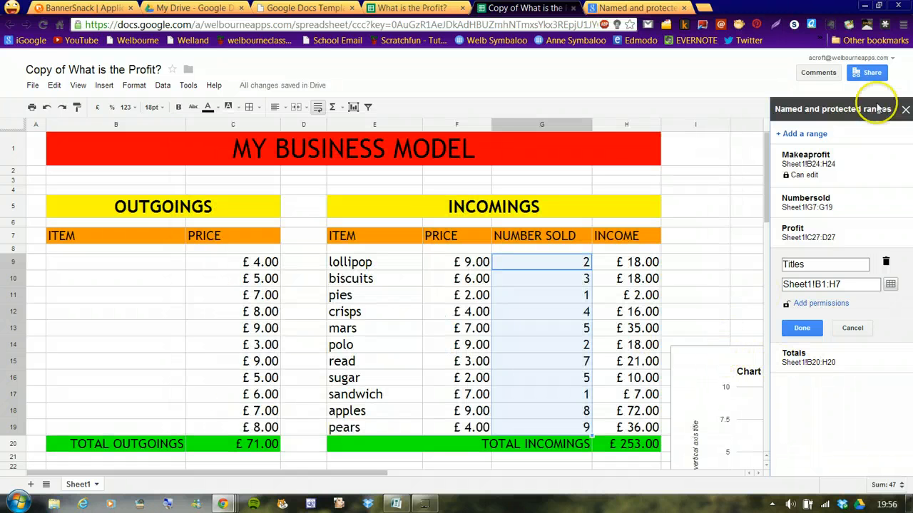
Close the named ranges panel and move the new chart onto its own sheet
click(905, 111)
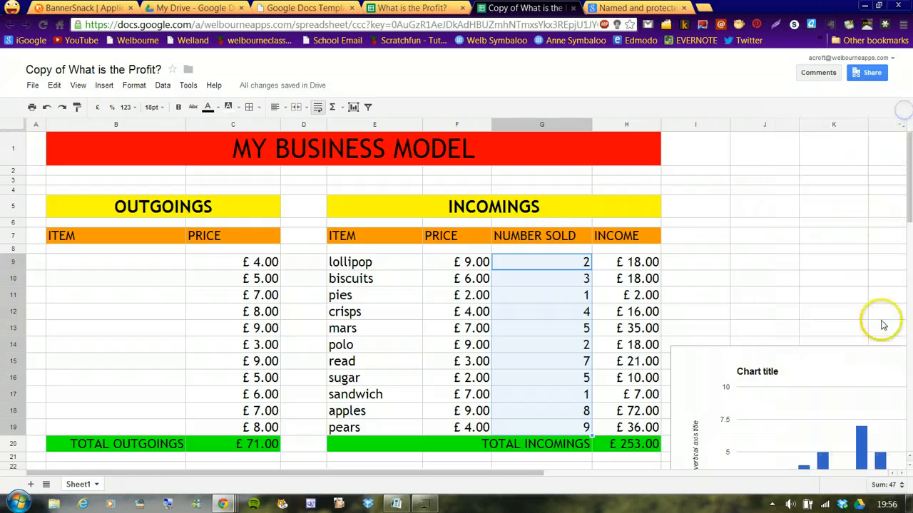
click(764, 335)
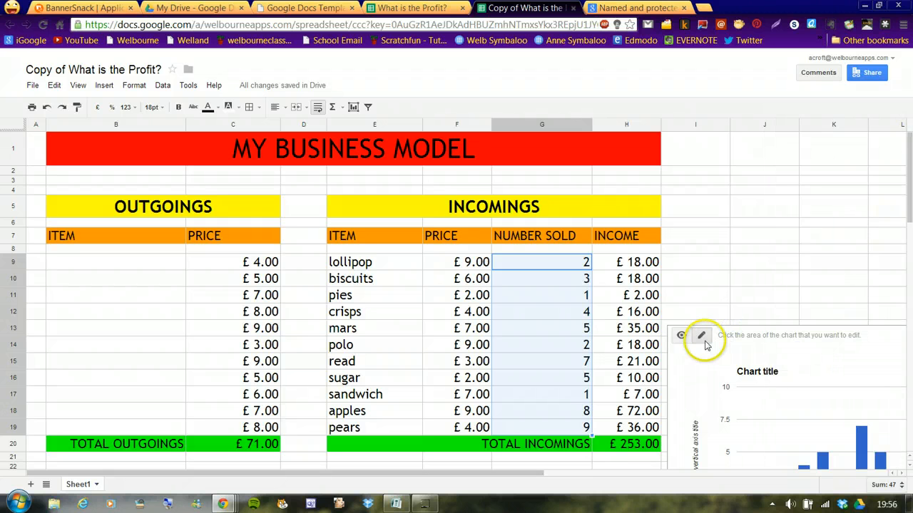
click(701, 337)
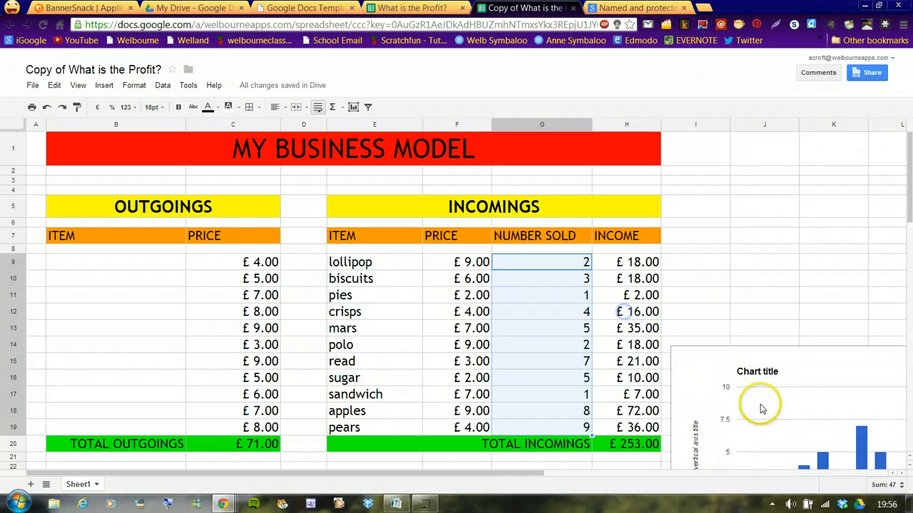
drag(490, 473, 692, 487)
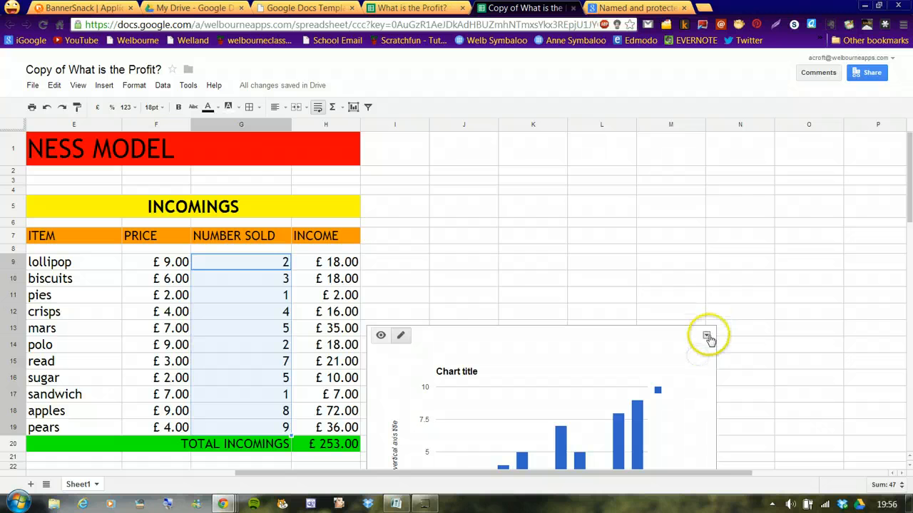
click(706, 337)
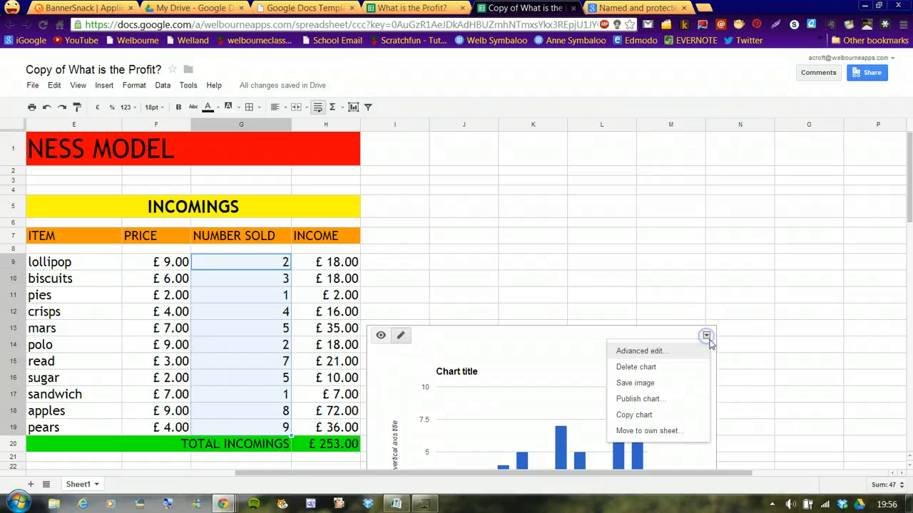
click(656, 432)
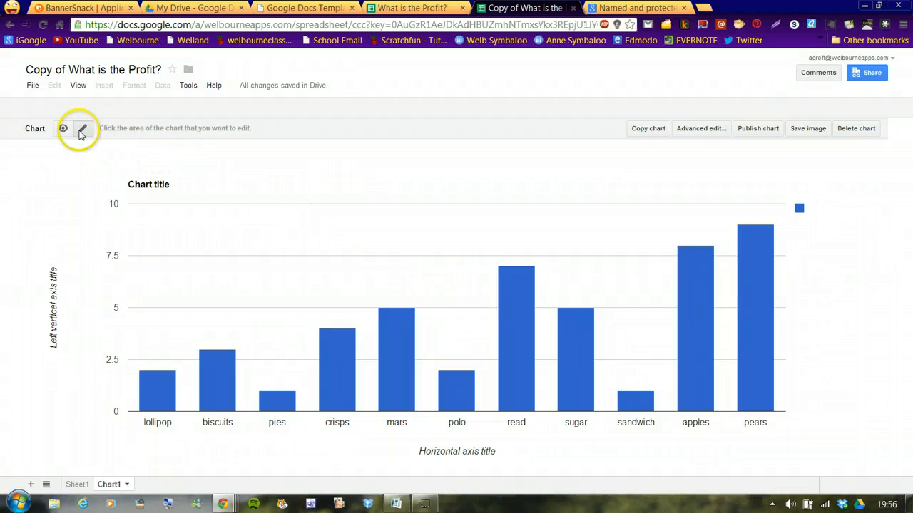
Set the chart title's font size to 36
click(80, 133)
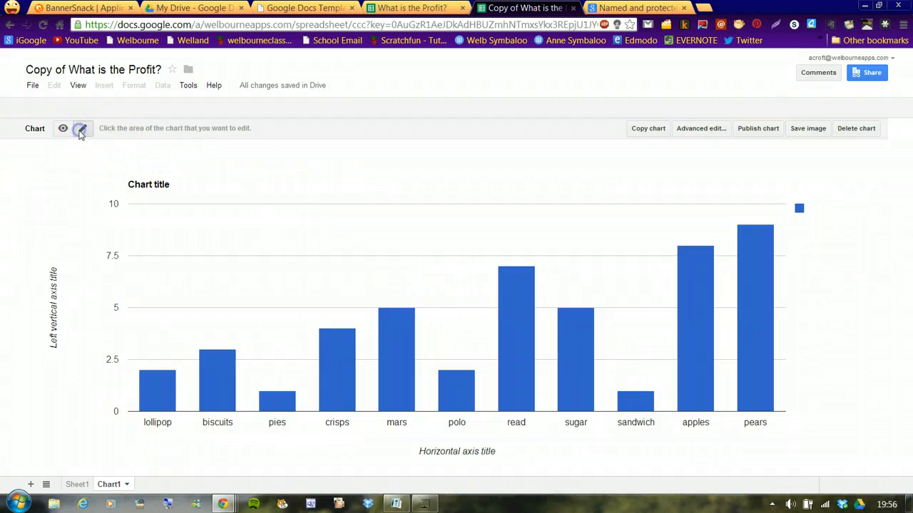
click(165, 187)
click(436, 129)
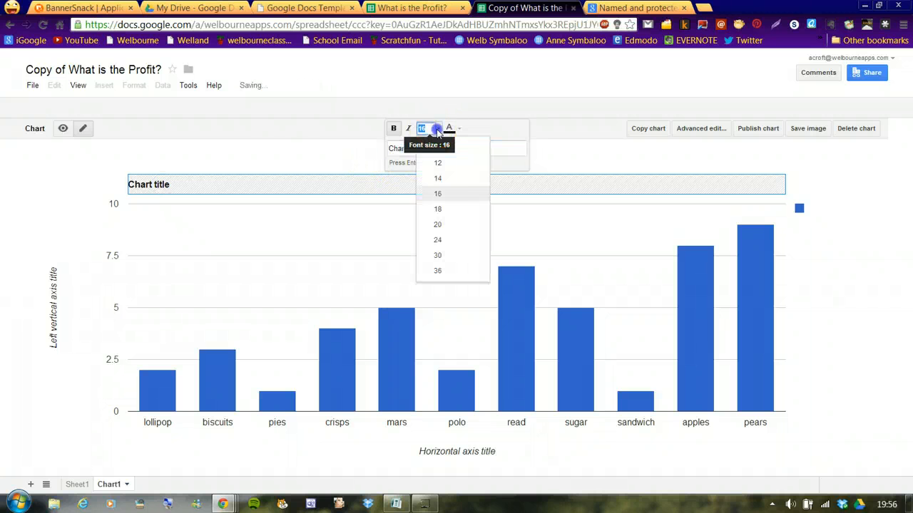
click(448, 272)
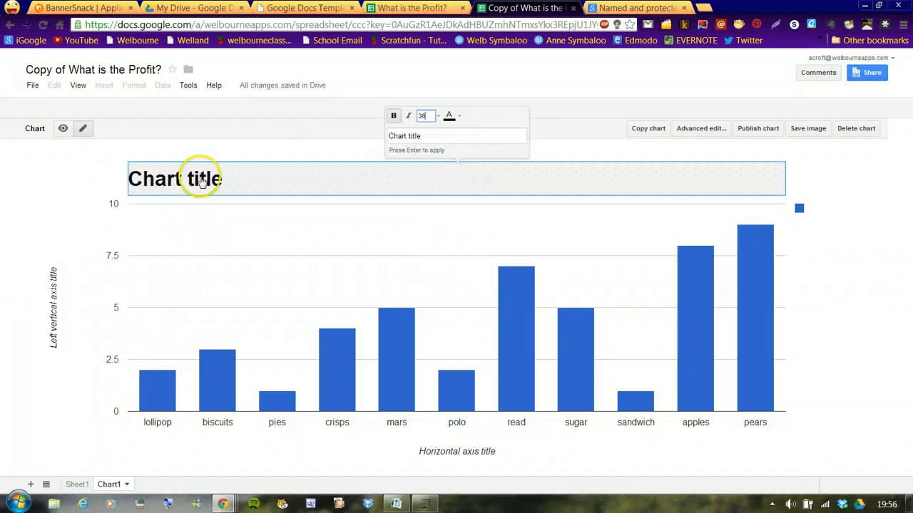
Retitle the chart My first business
click(226, 181)
drag(433, 137, 288, 118)
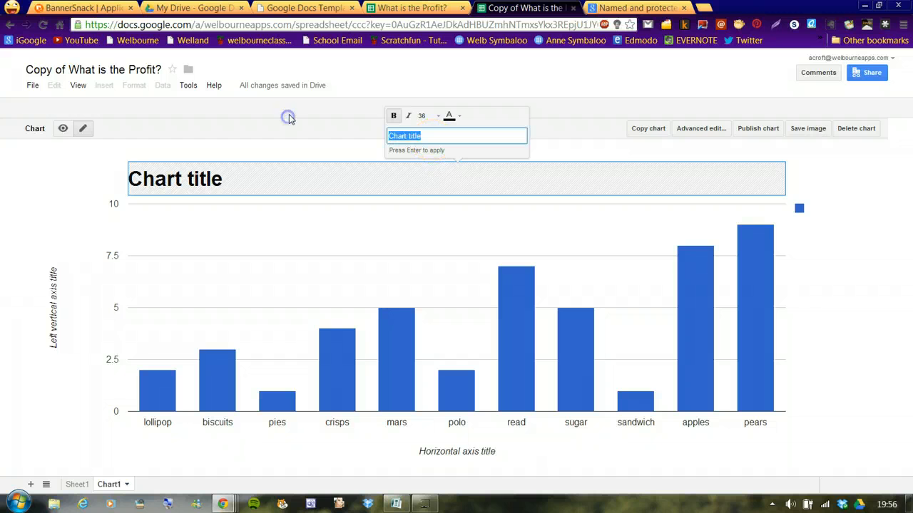
text(My first business)
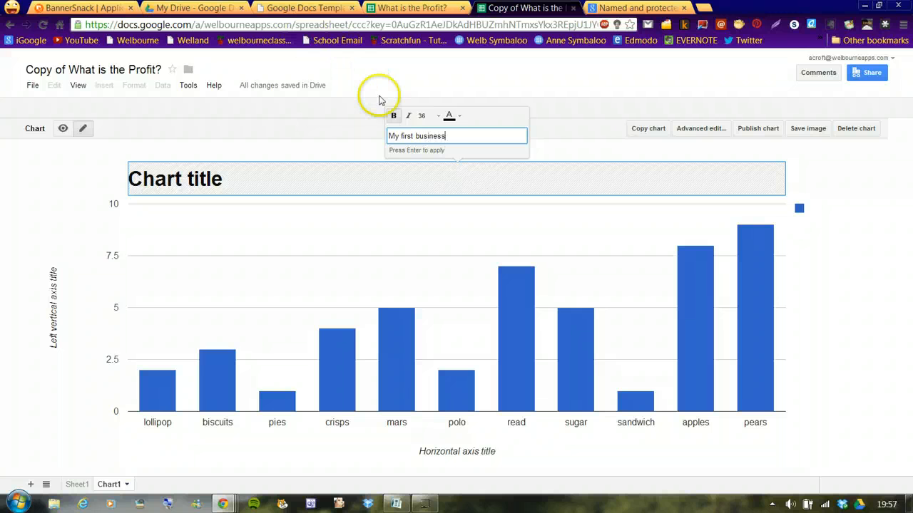
Colour the chart title red
click(458, 116)
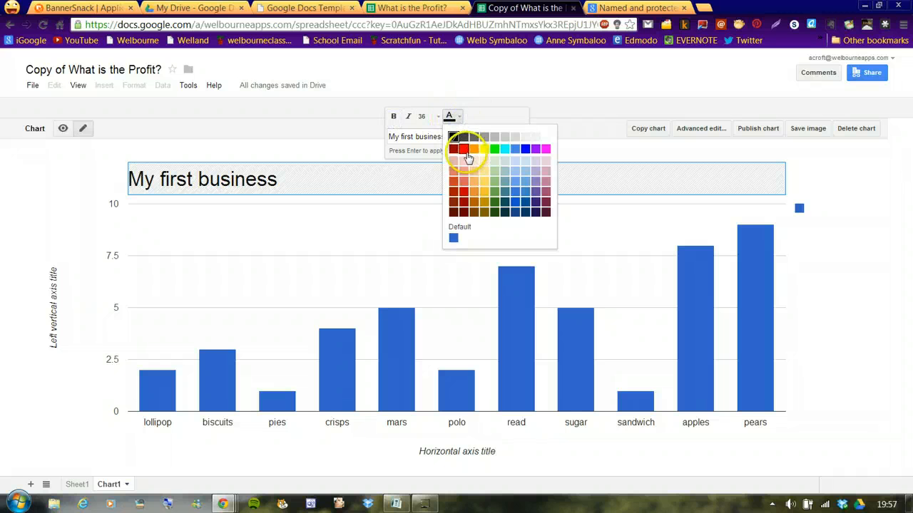
click(464, 149)
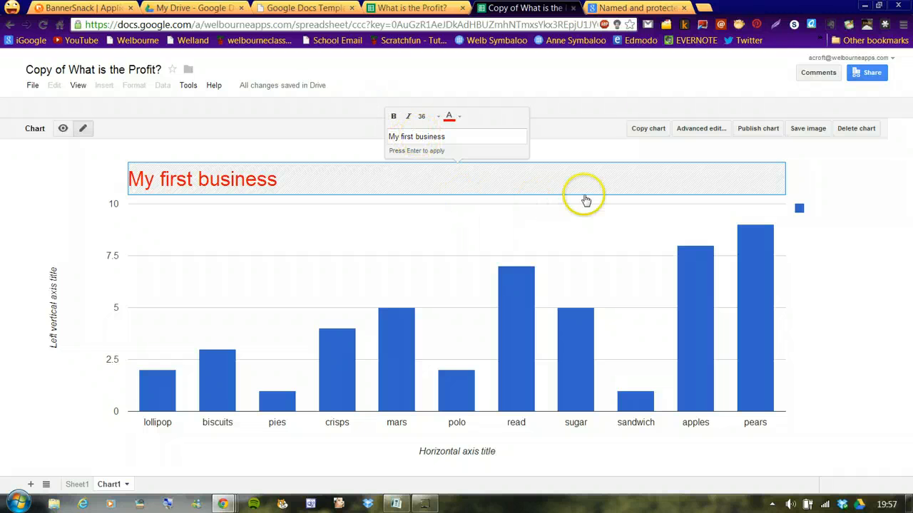
click(844, 301)
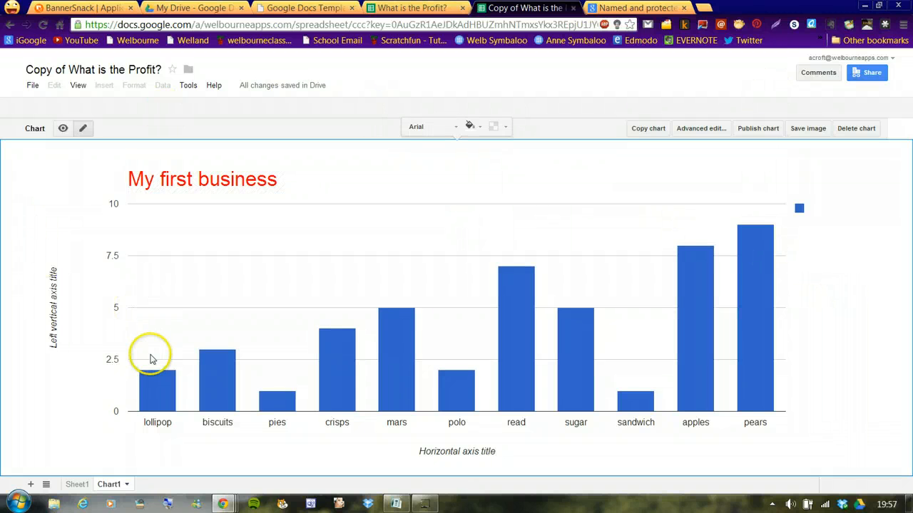
Set the vertical axis title to Number we sold in red, bold, size 20 text
click(57, 329)
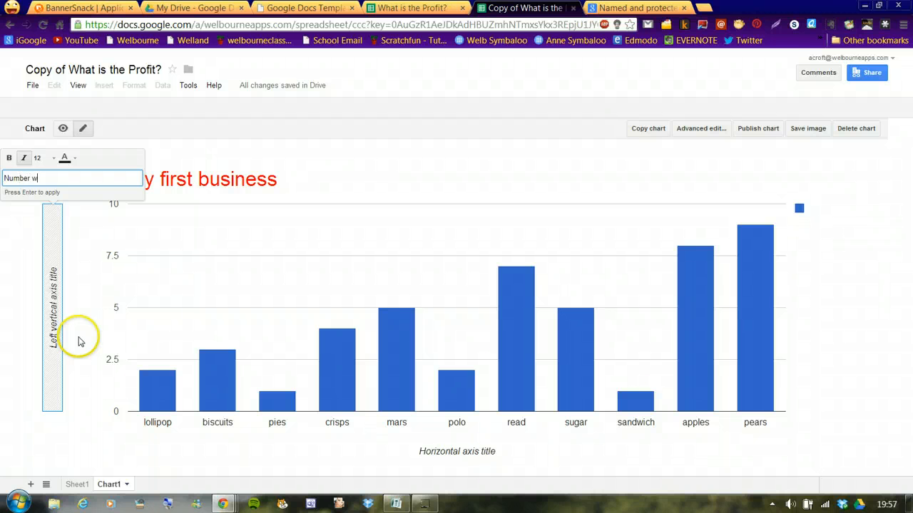
text(Number we sold)
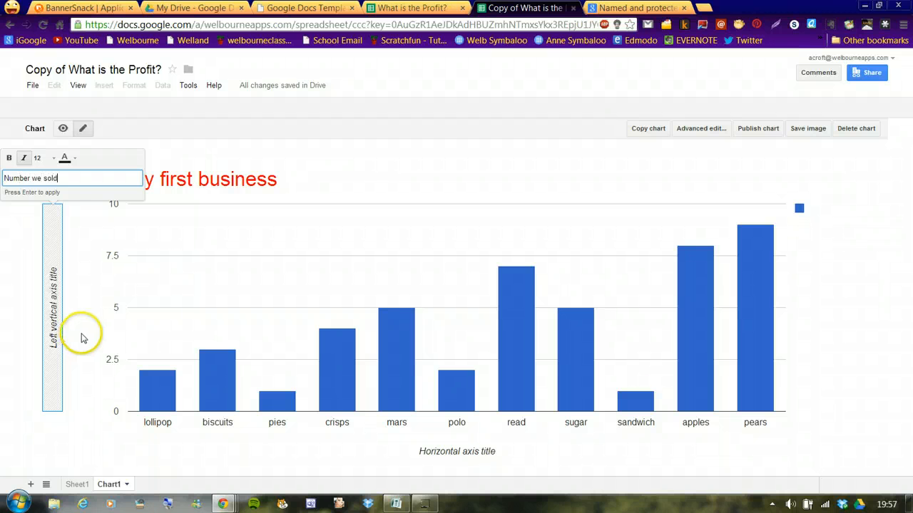
click(76, 163)
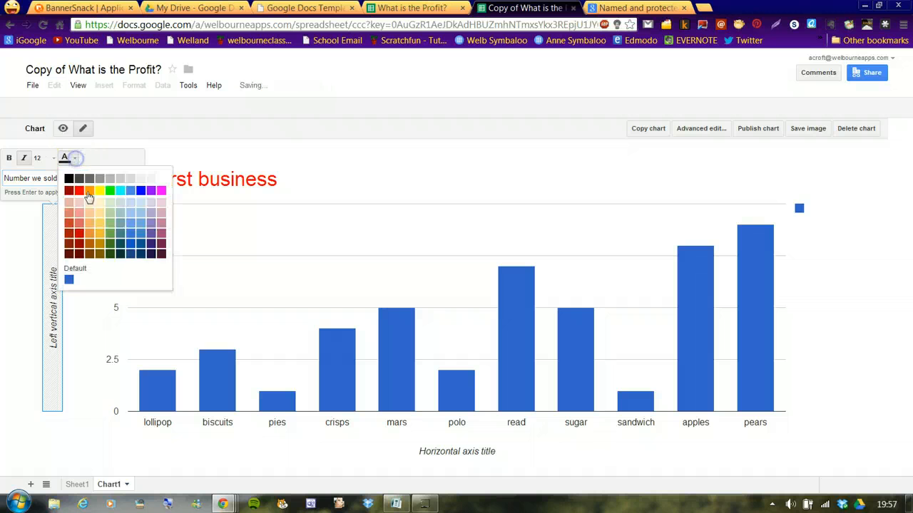
click(77, 193)
click(54, 162)
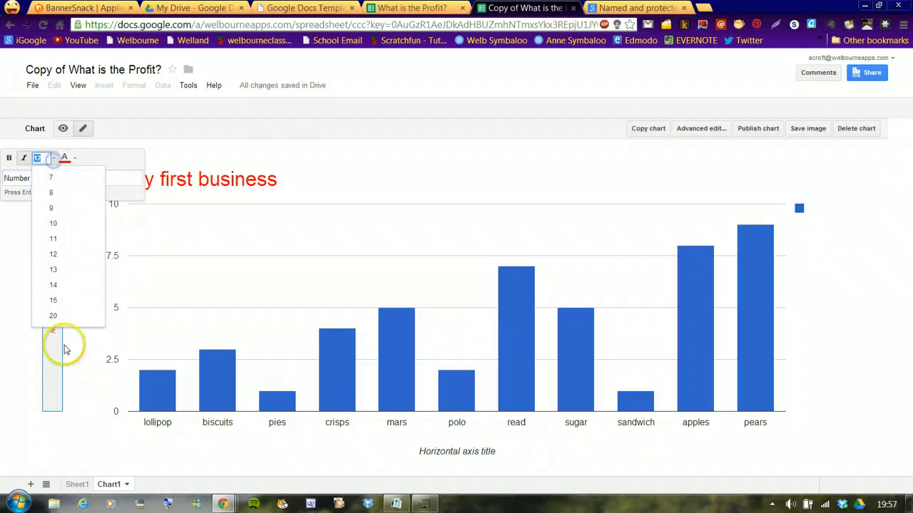
click(49, 316)
click(10, 158)
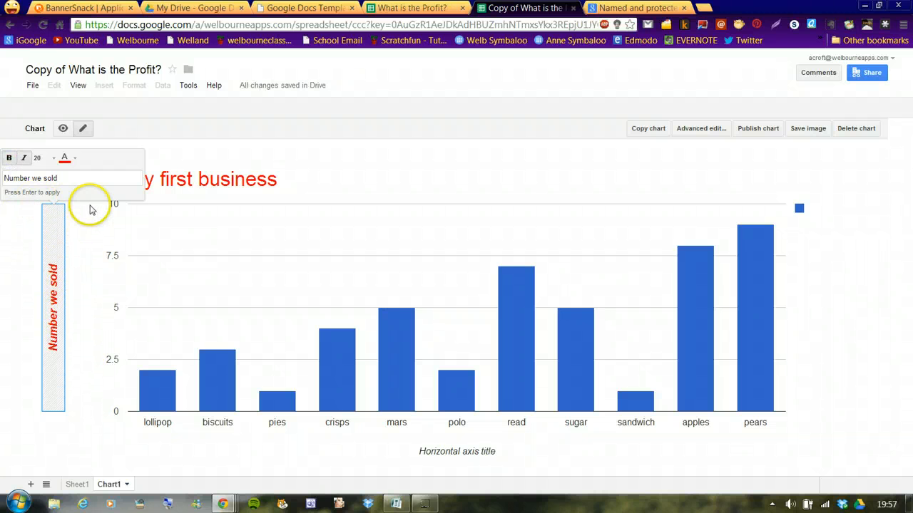
Set the horizontal axis title to The products we sold in red, bold, size 20 text
click(472, 453)
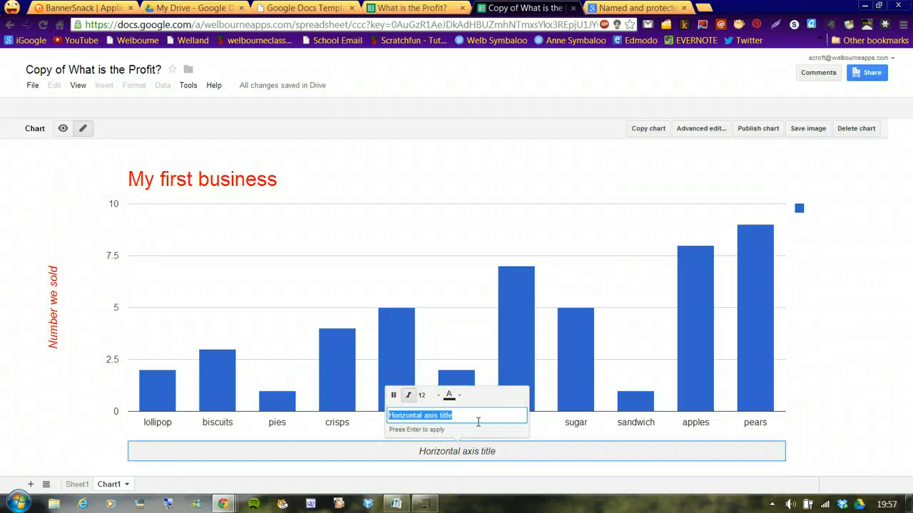
text(W)
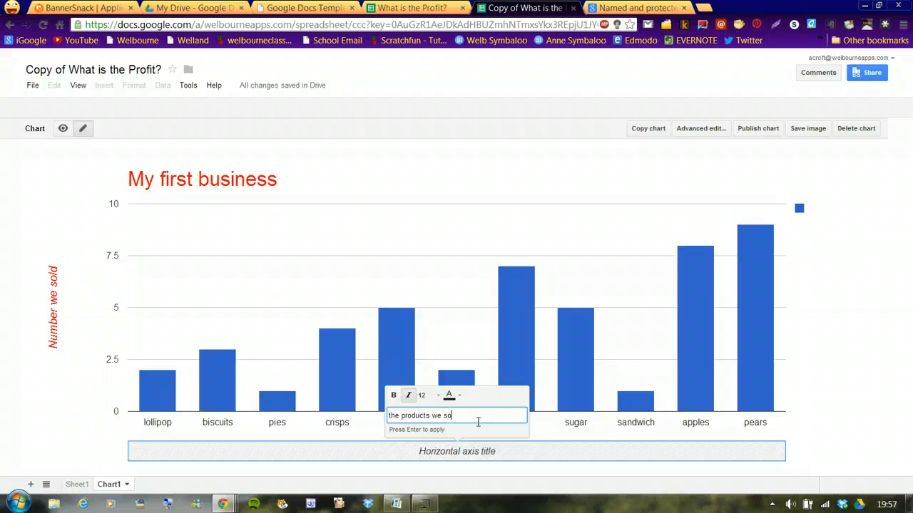
click(450, 397)
click(464, 292)
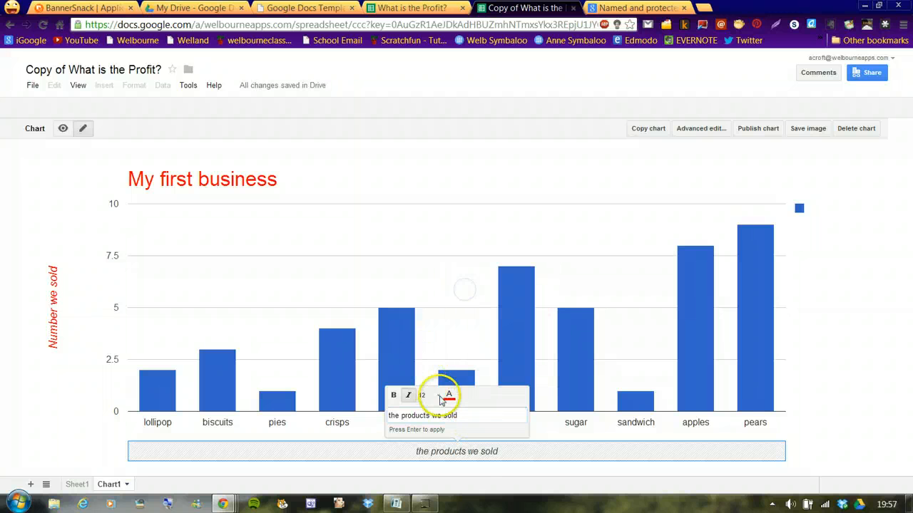
click(438, 396)
click(442, 380)
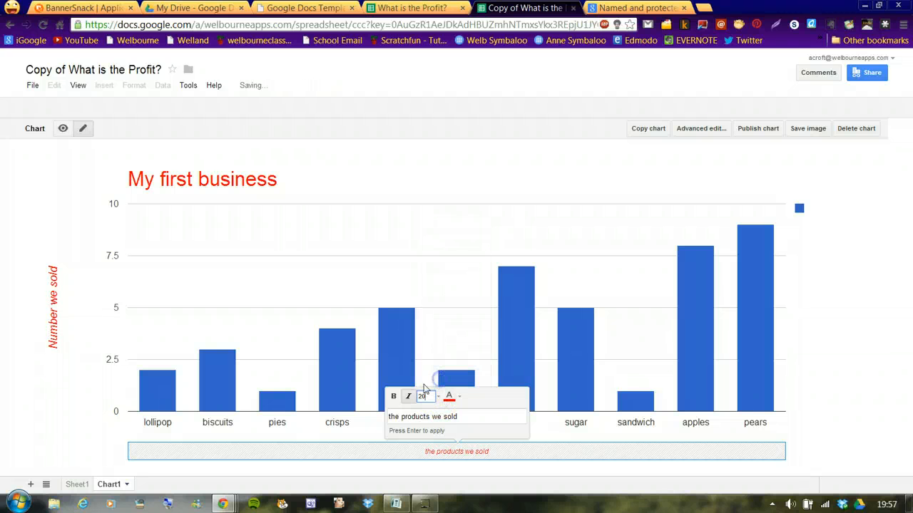
click(393, 395)
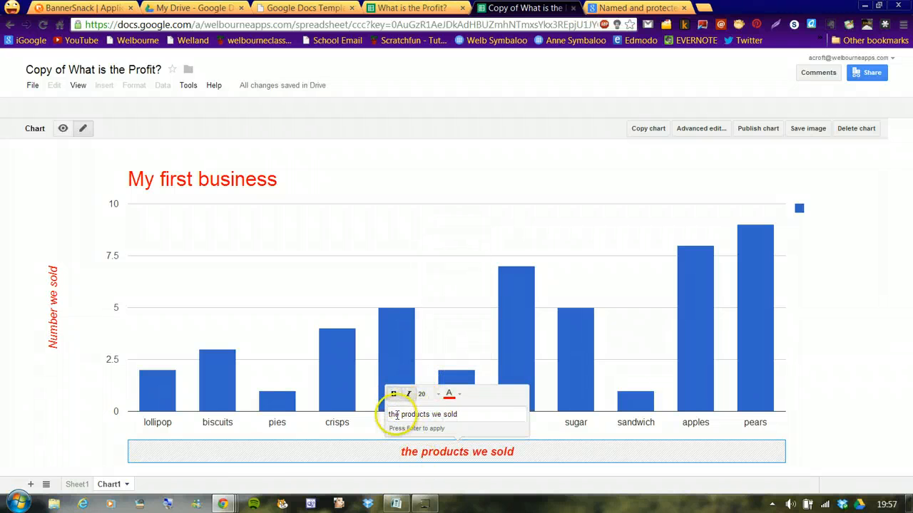
click(391, 415)
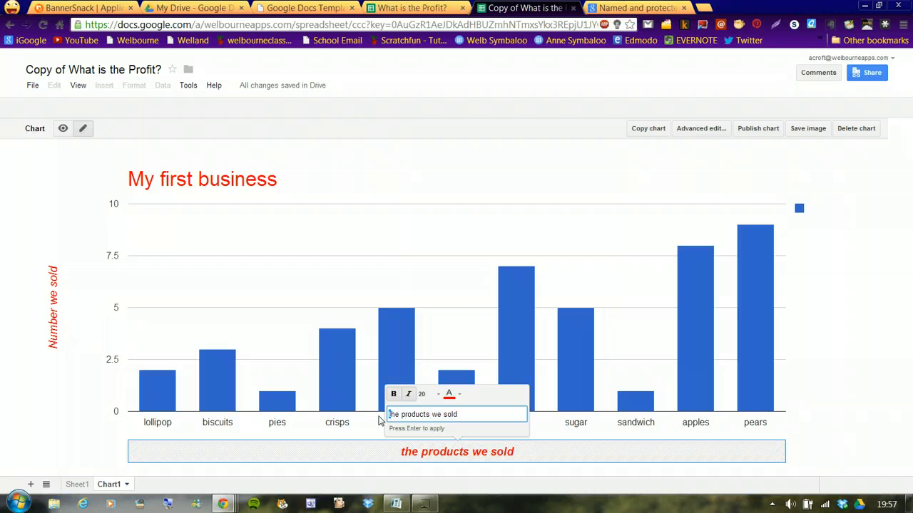
click(577, 463)
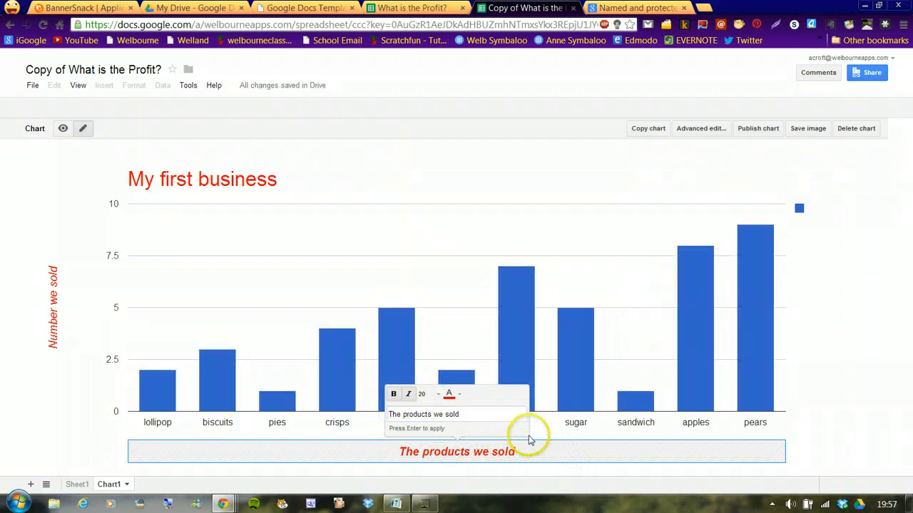
click(798, 378)
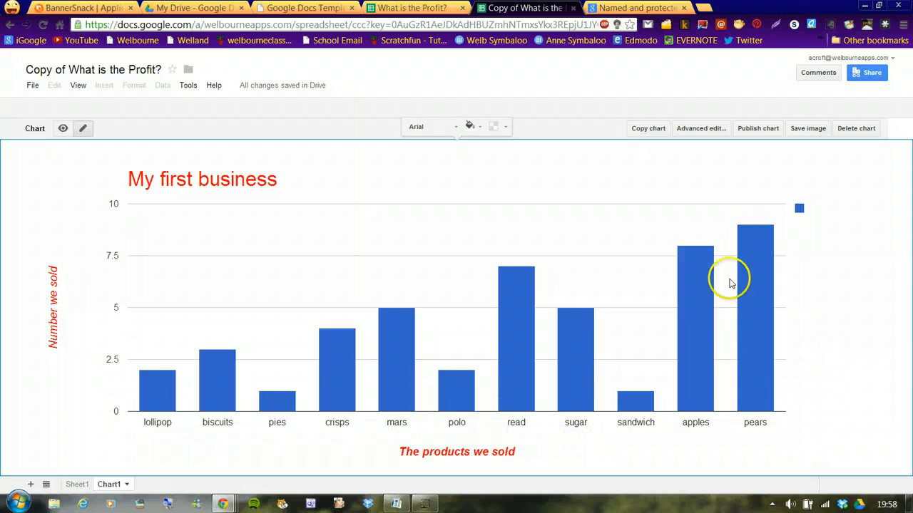
Colour the chart's bars green
click(756, 264)
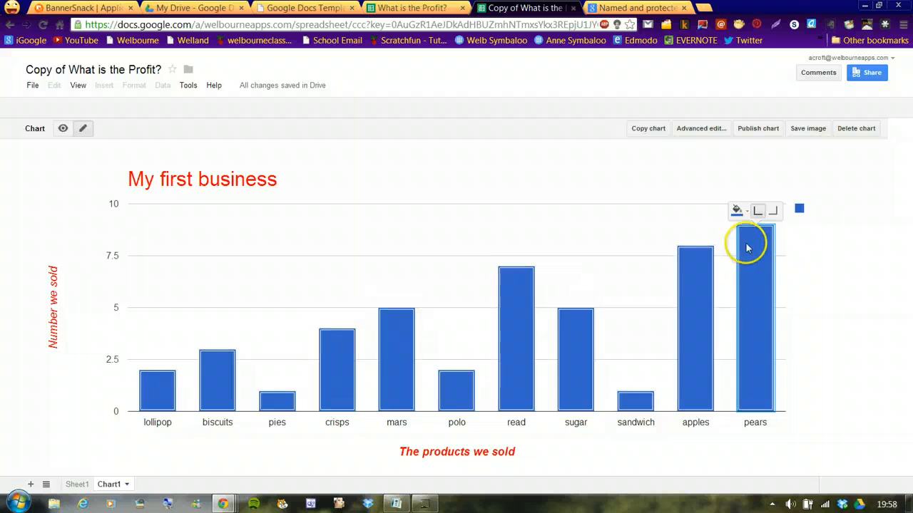
click(750, 211)
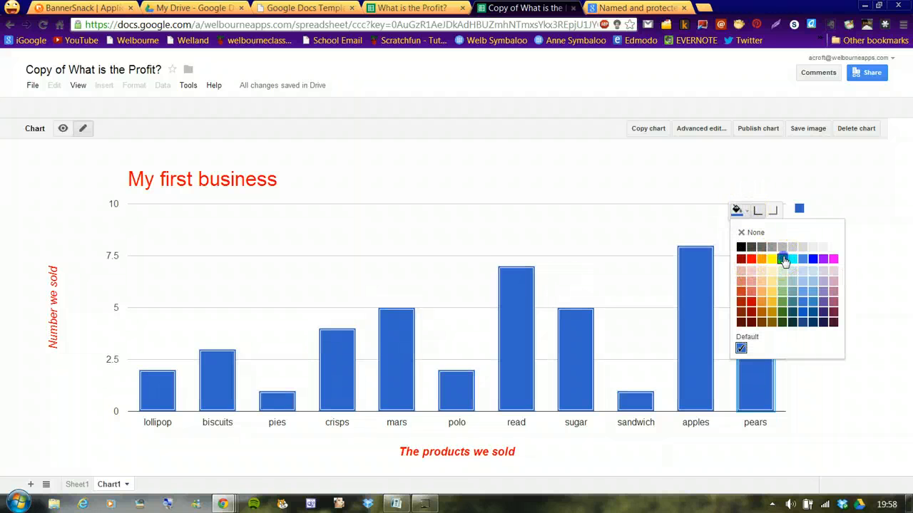
click(782, 258)
click(800, 310)
Fill the plot area background yellow and set the vertical axis gridlines to 6
click(370, 282)
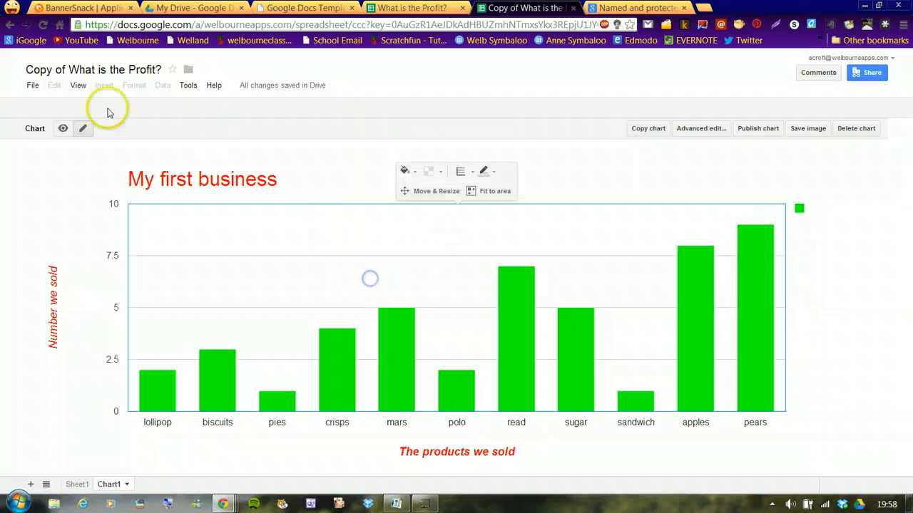
click(62, 133)
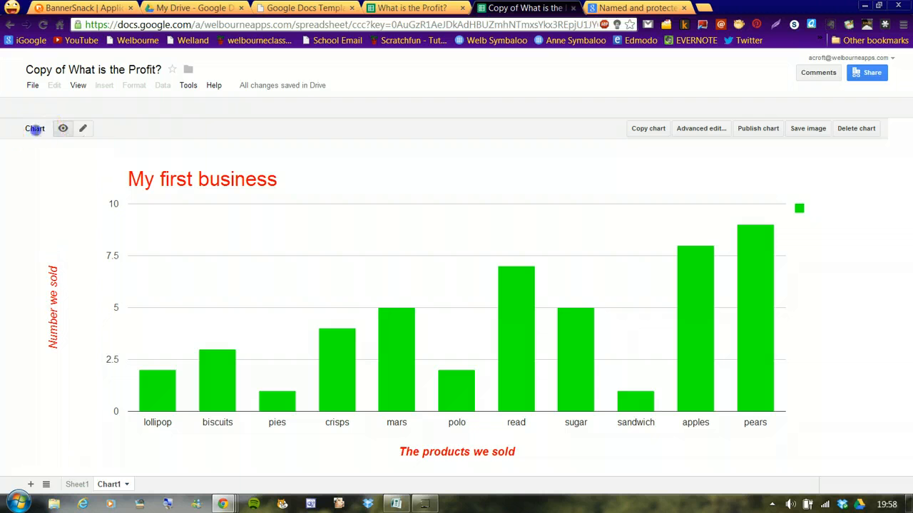
click(83, 129)
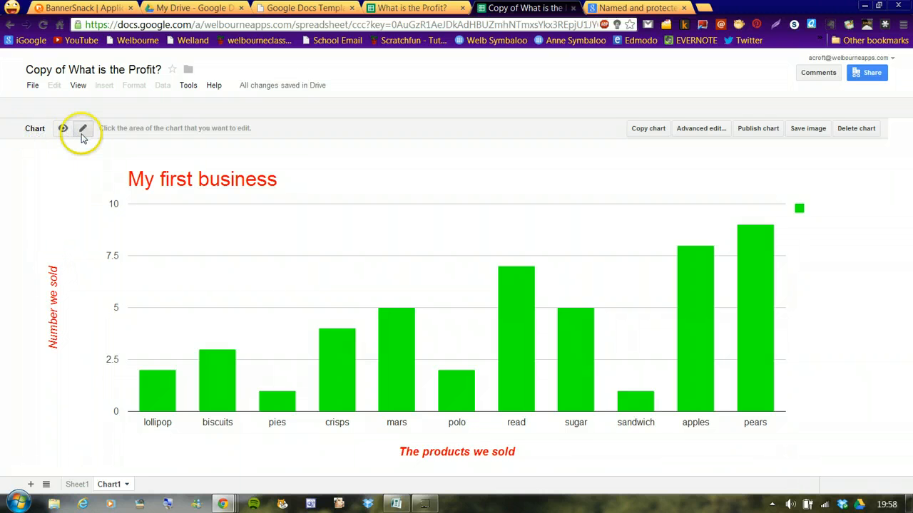
click(330, 236)
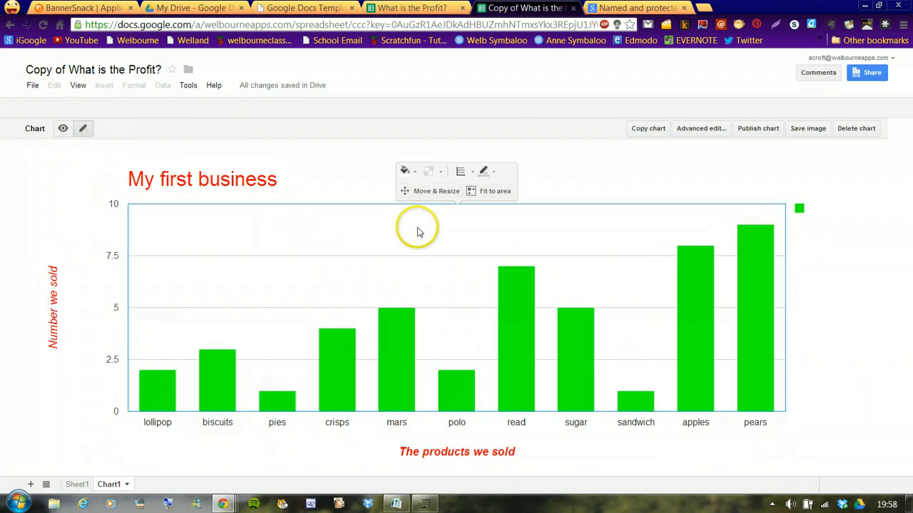
click(416, 173)
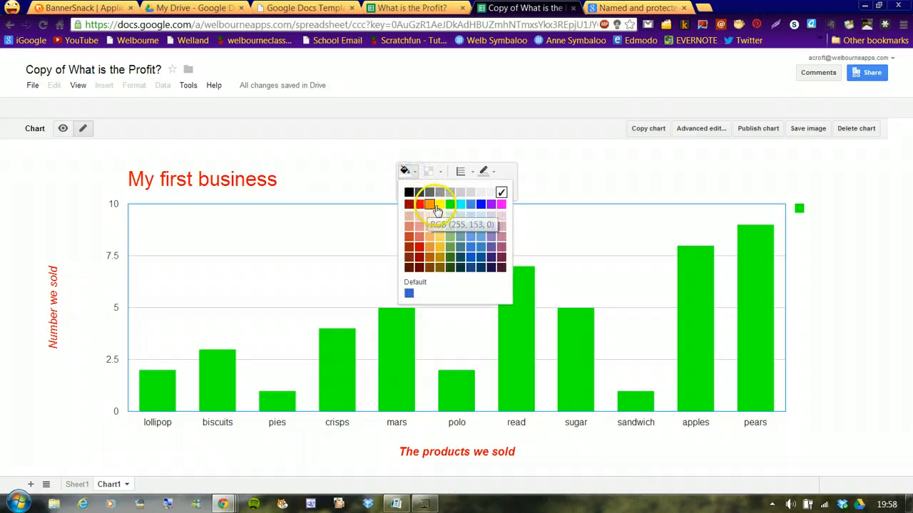
click(437, 205)
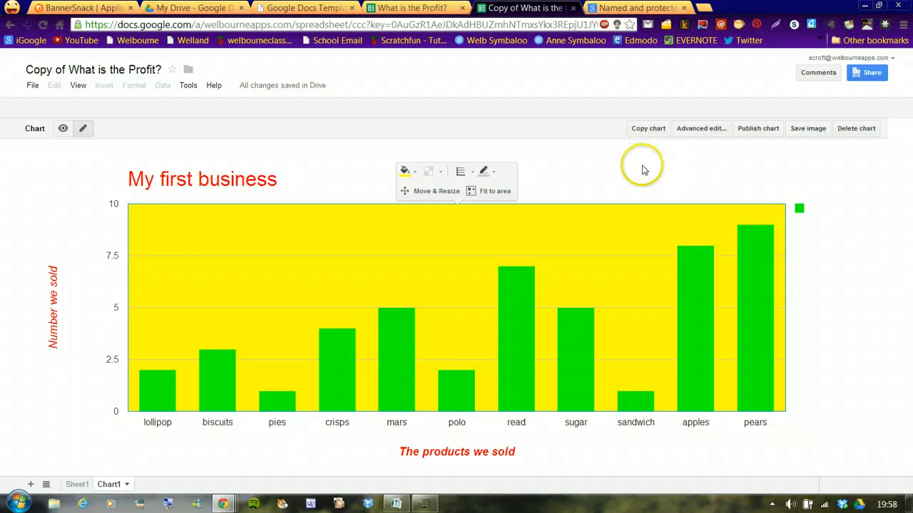
click(462, 173)
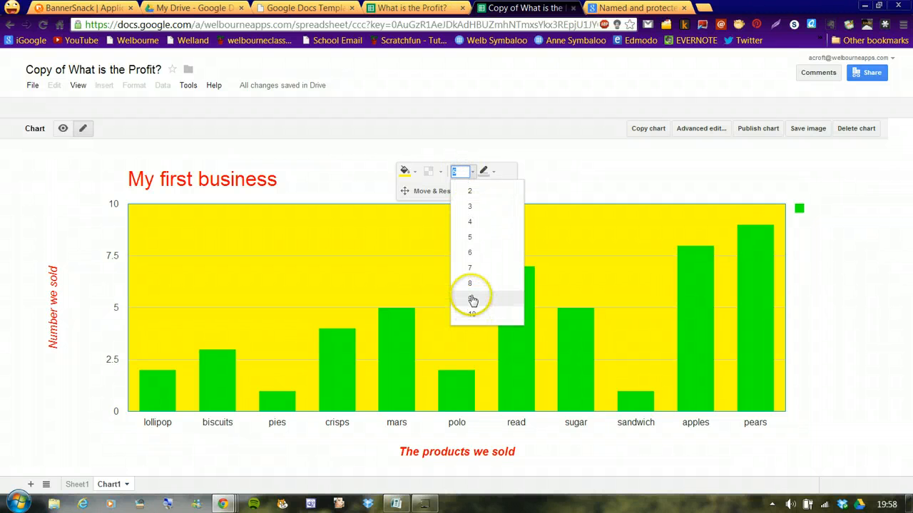
click(470, 253)
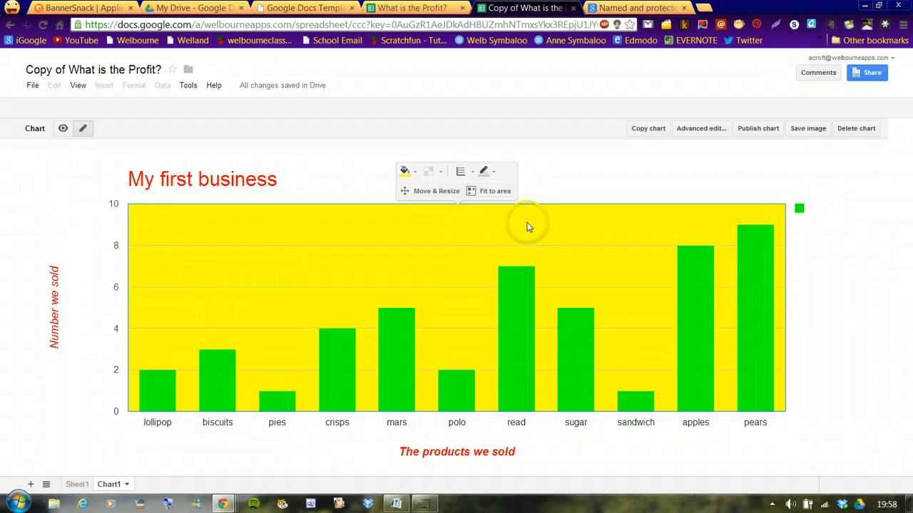
Change the chart's font to Comic Sans MS in the advanced chart editor and apply it
click(702, 130)
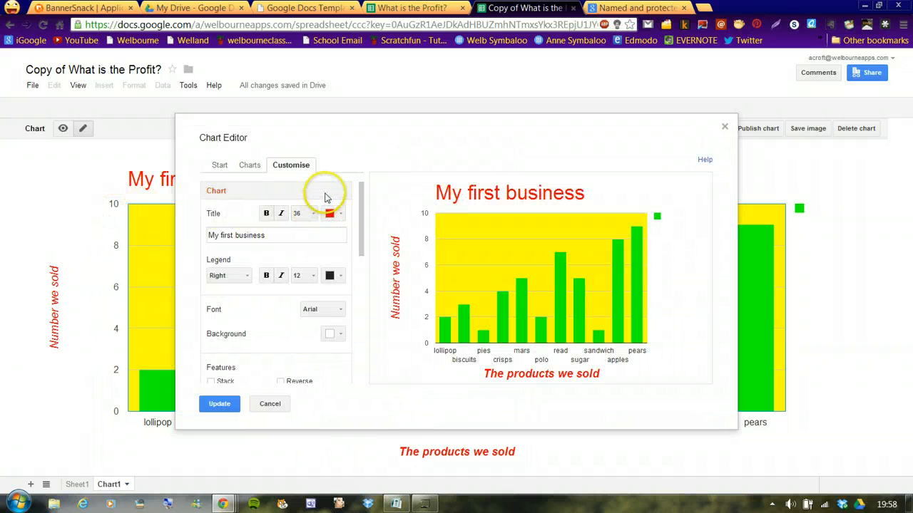
click(340, 311)
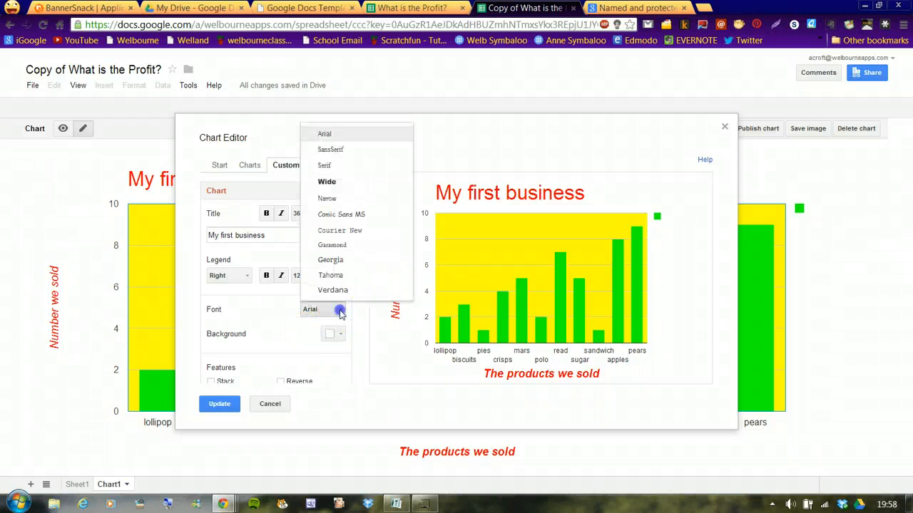
click(337, 215)
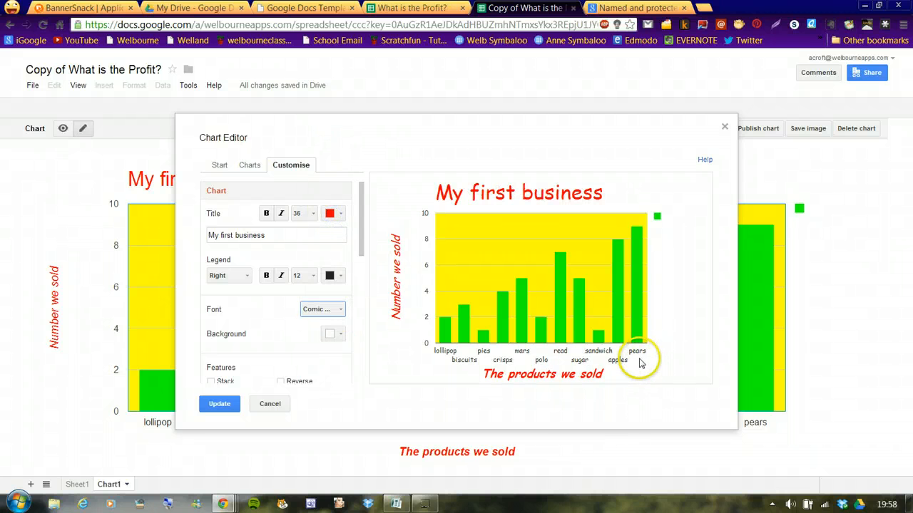
click(219, 405)
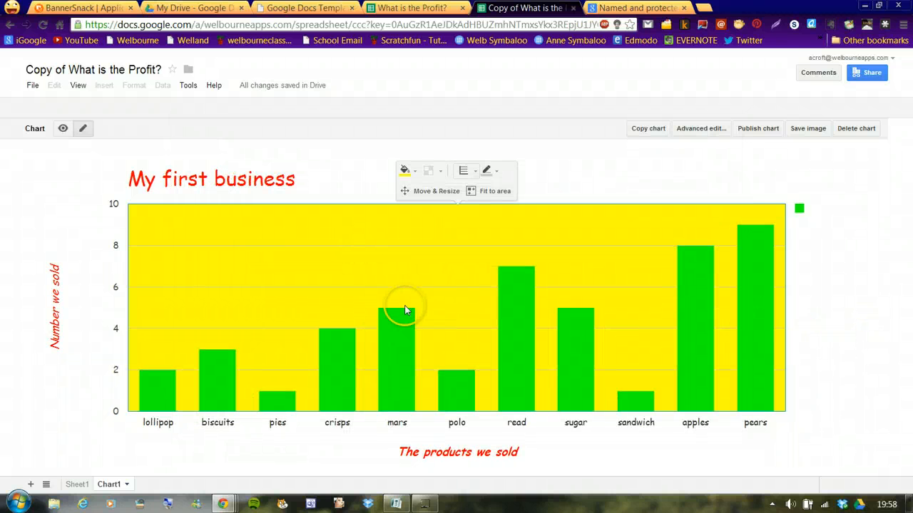
Return to Sheet1 and open its sheet options menu
click(127, 485)
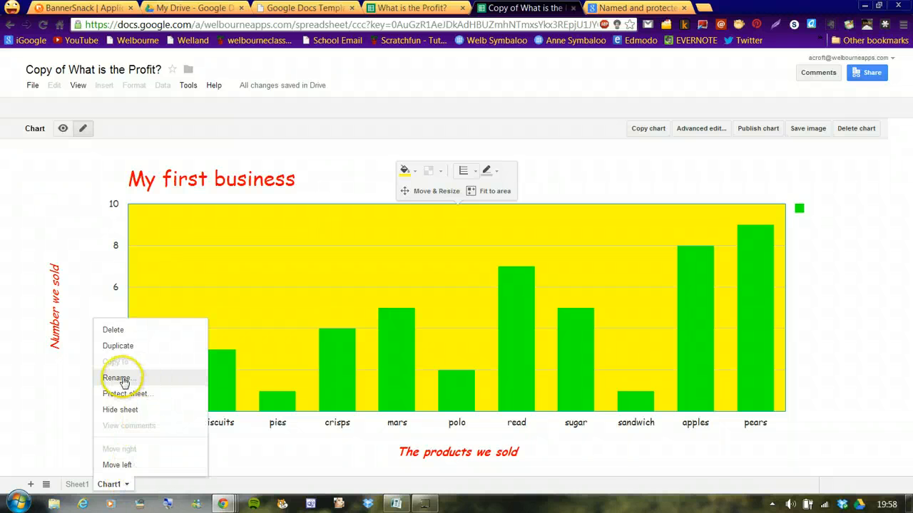
click(76, 486)
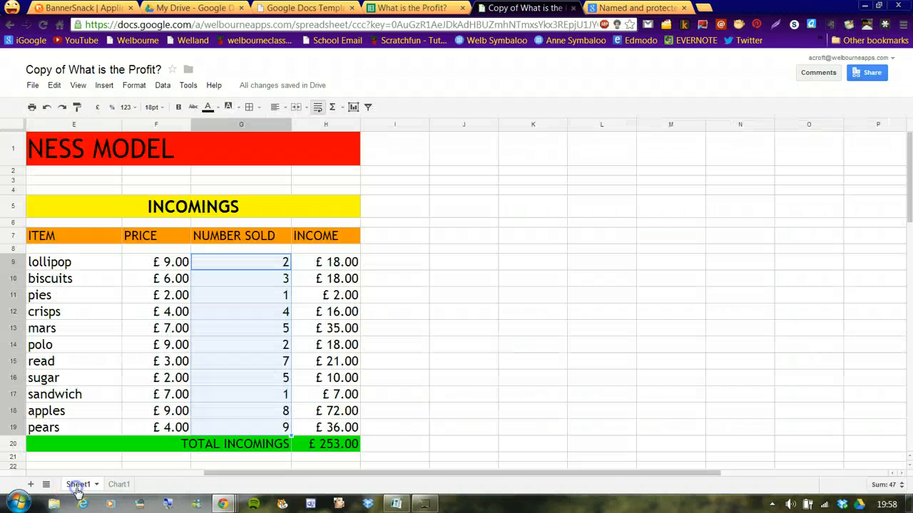
click(96, 485)
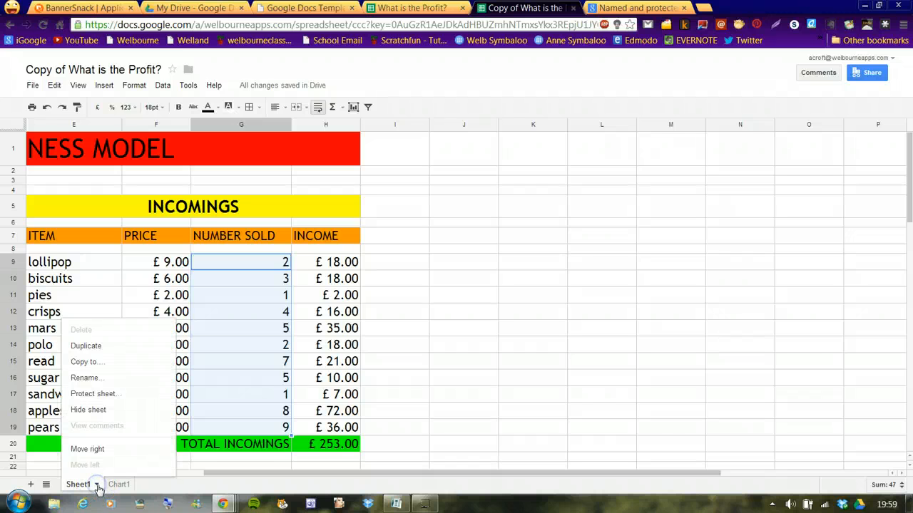